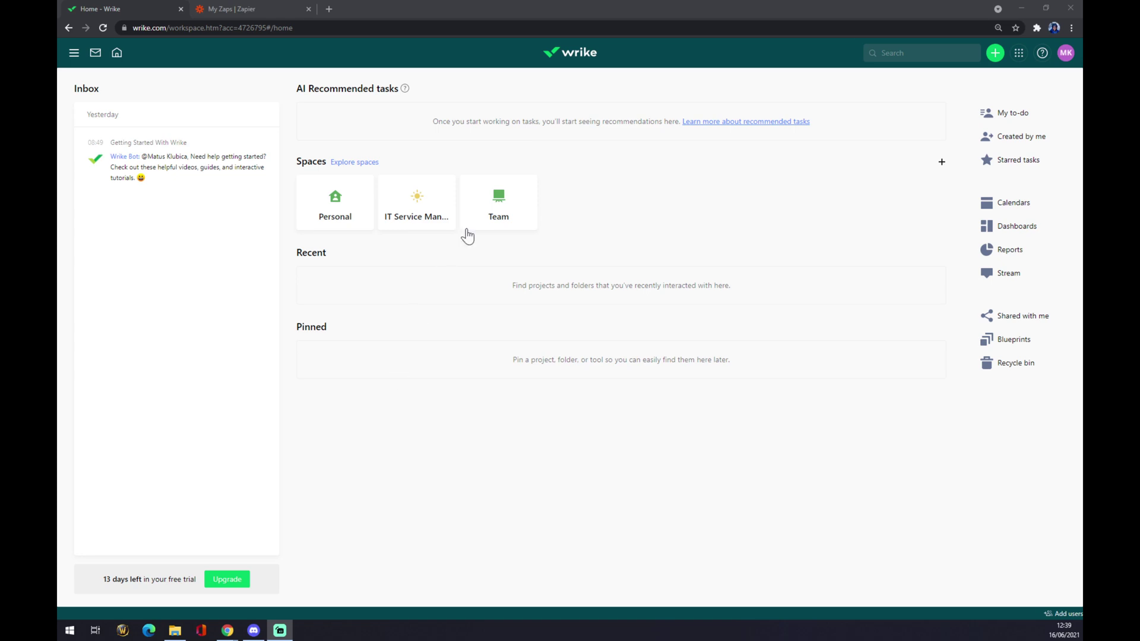
Step: Open Wrike's Apps & Integrations directory from the profile avatar menu
click(1064, 63)
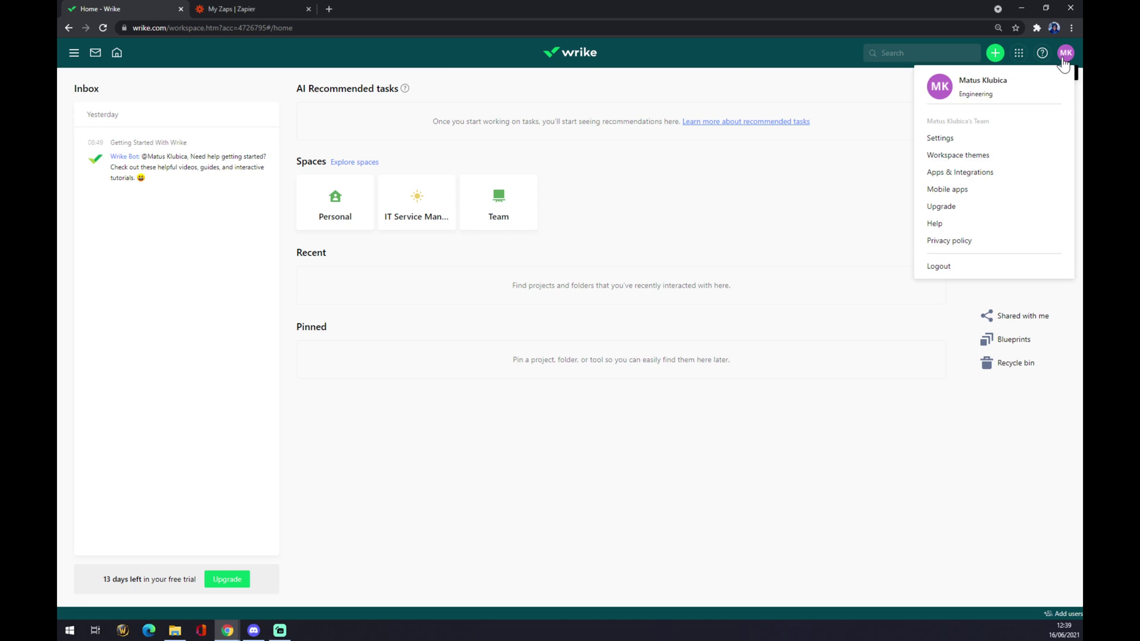
click(995, 173)
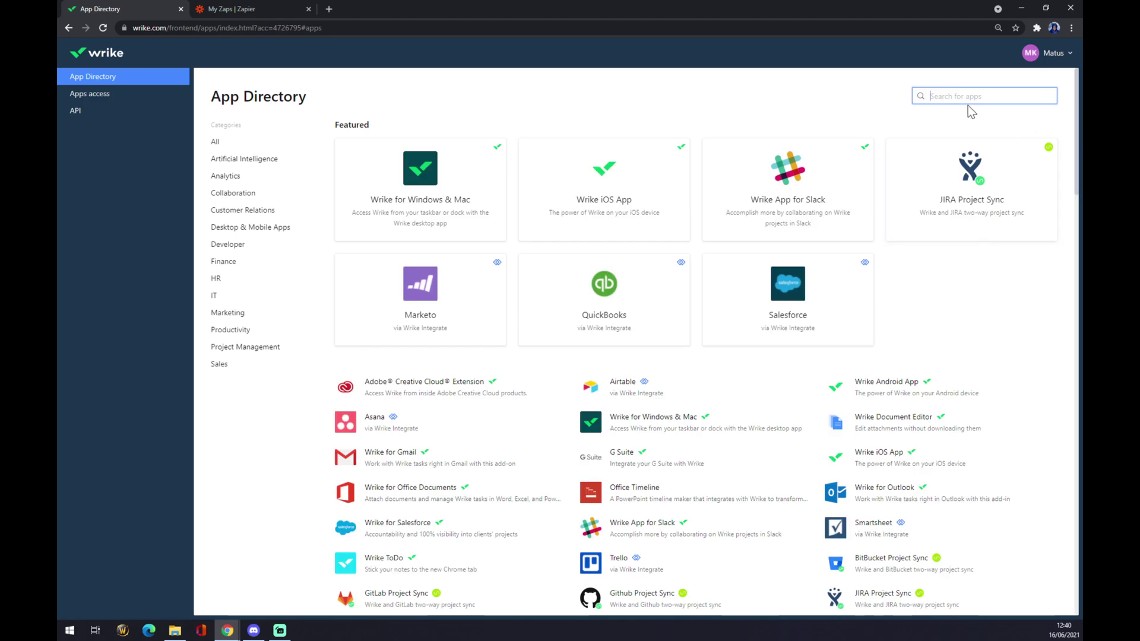
scroll(687, 396, down, 6)
scroll(687, 395, up, 6)
Step: Search 'microsoft teams' and view the Workbot for Microsoft Teams listing and its Integrate requirement
text(microsogt)
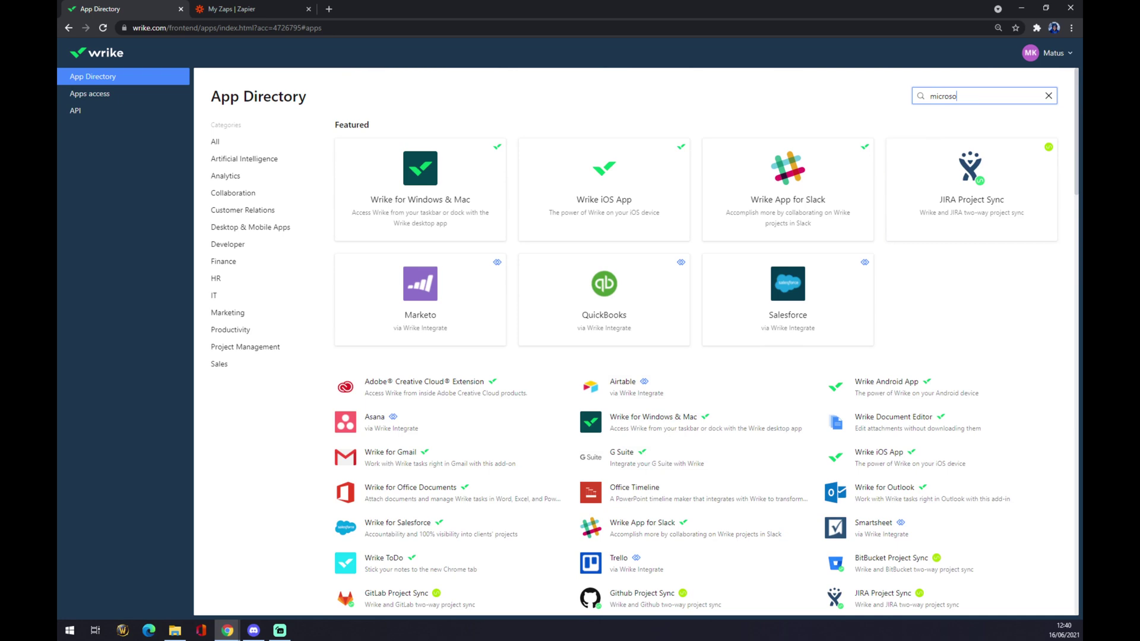
key(BackSpace)
key(BackSpace)
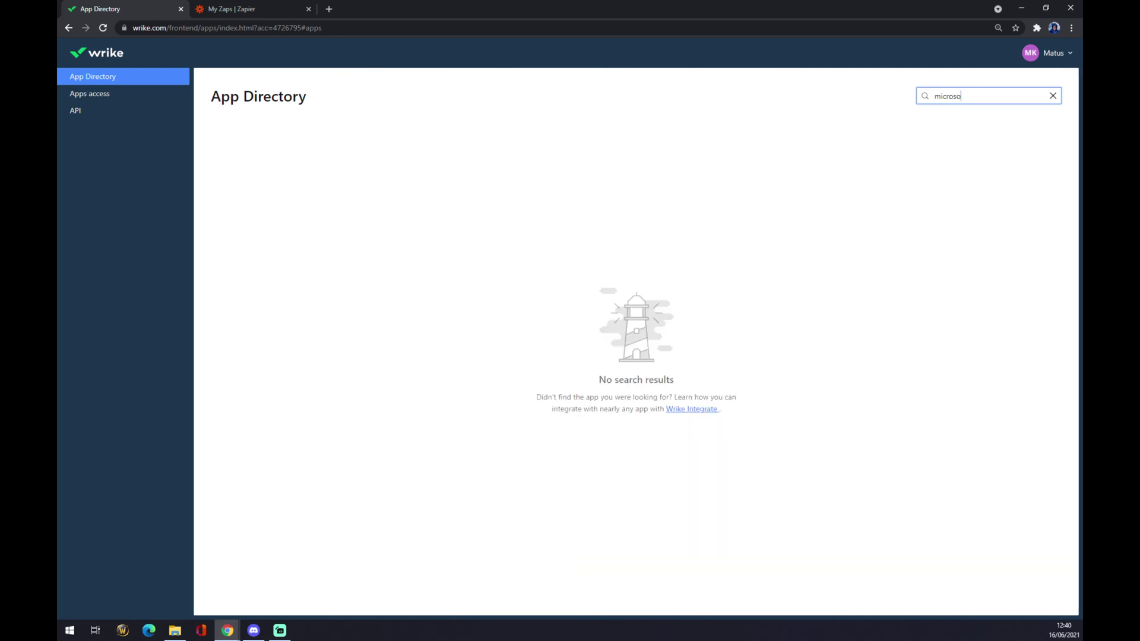
text(ft)
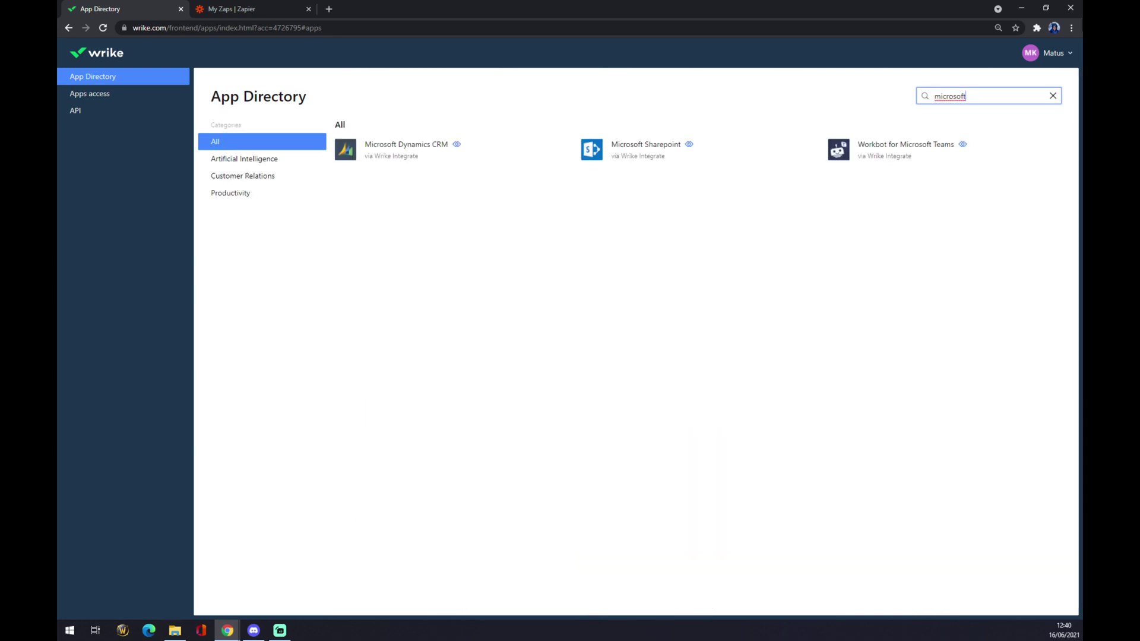
text( tea)
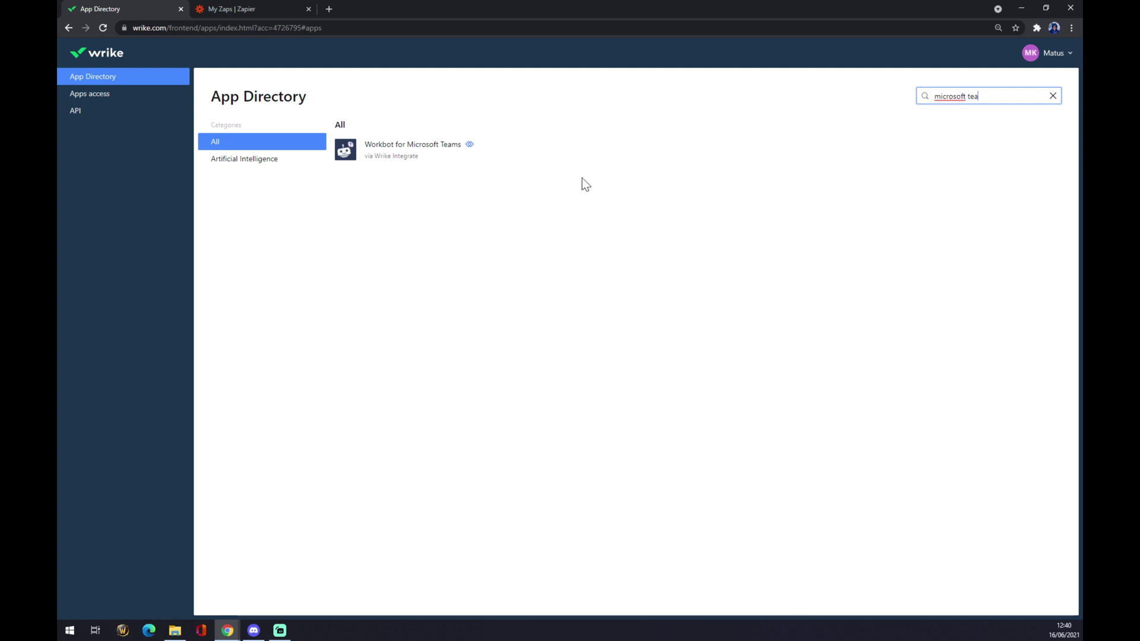
click(424, 157)
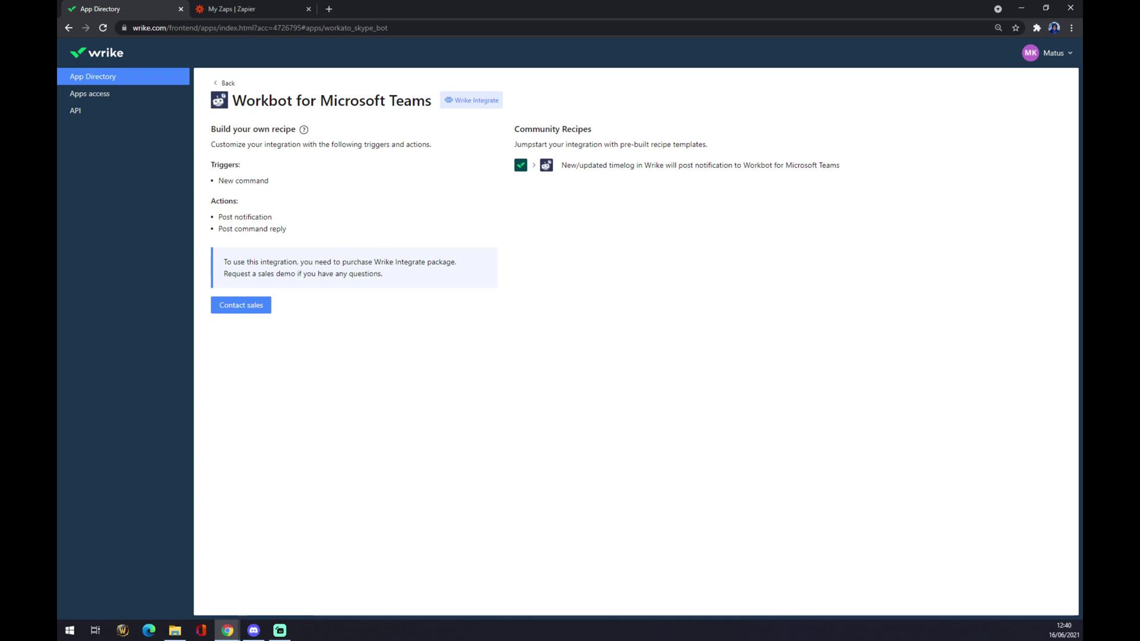
drag(451, 263, 341, 263)
click(597, 297)
Step: Switch to Zapier and make a new Zap from the Dashboard
click(285, 7)
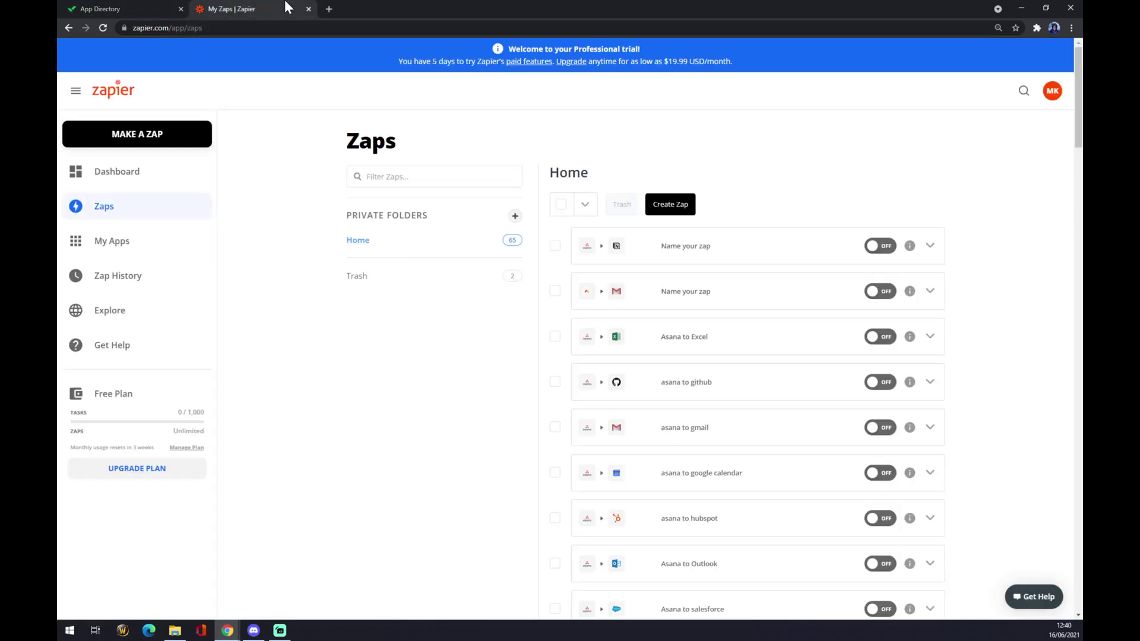
click(171, 178)
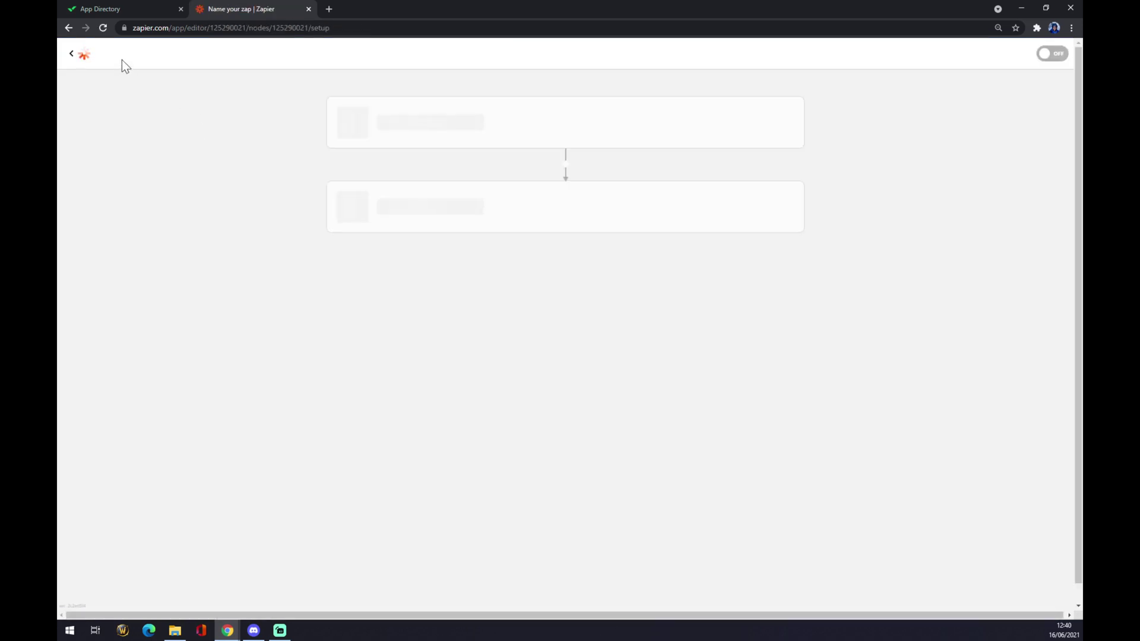
Step: Name the zap 'wrike to teams'
click(142, 78)
text(w)
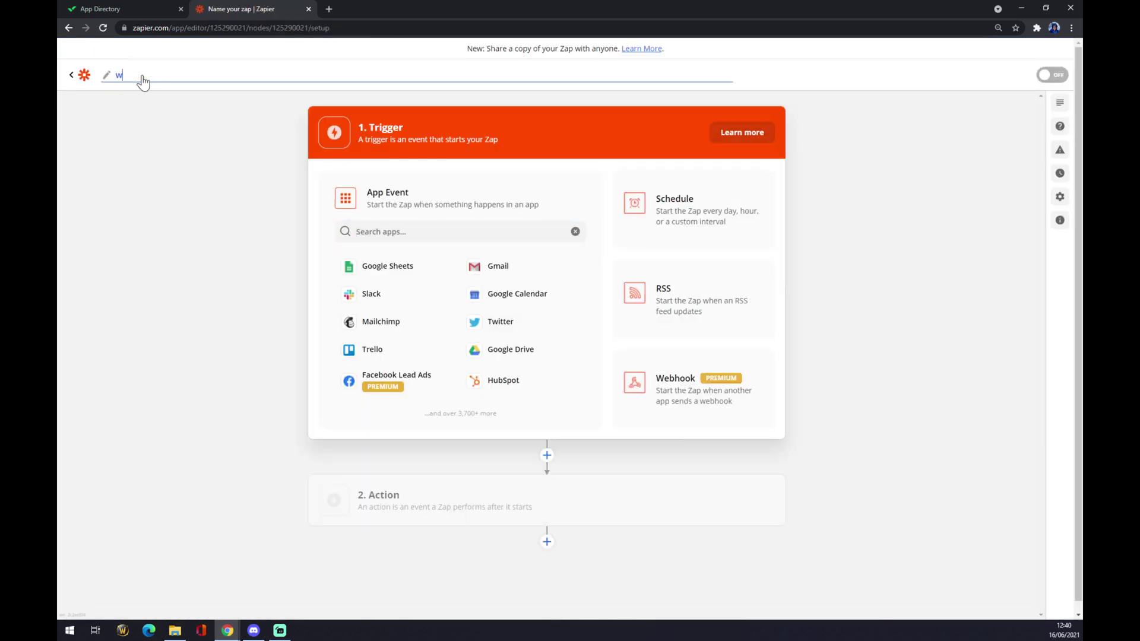
text(rike to teams)
key(Return)
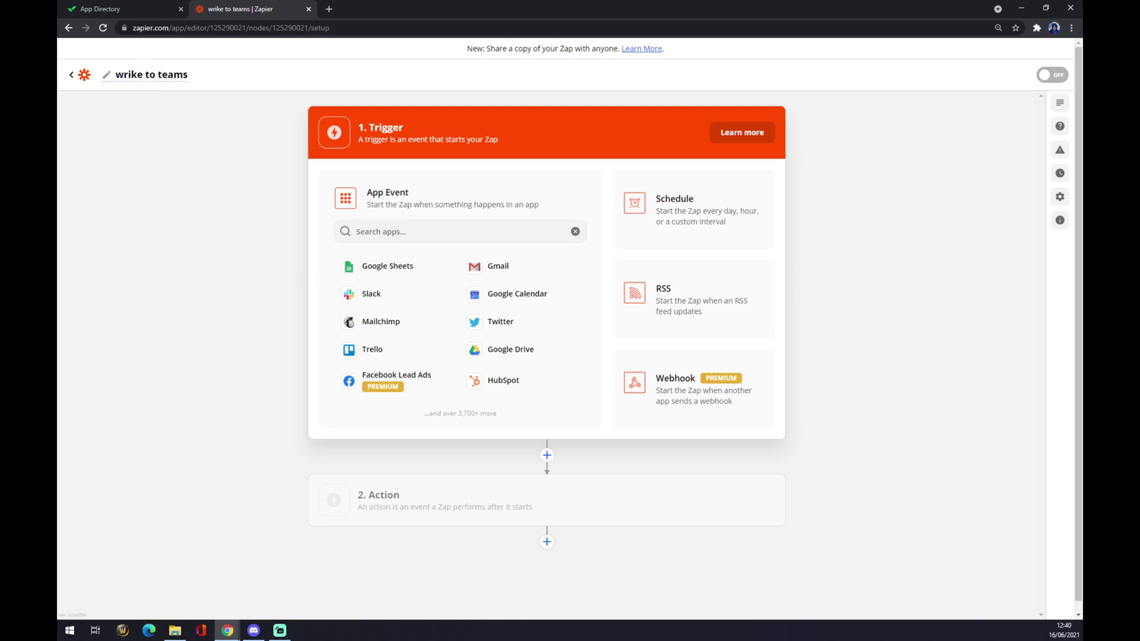
Step: Choose Wrike as the trigger app with the New Folder event instead of New Task
click(380, 231)
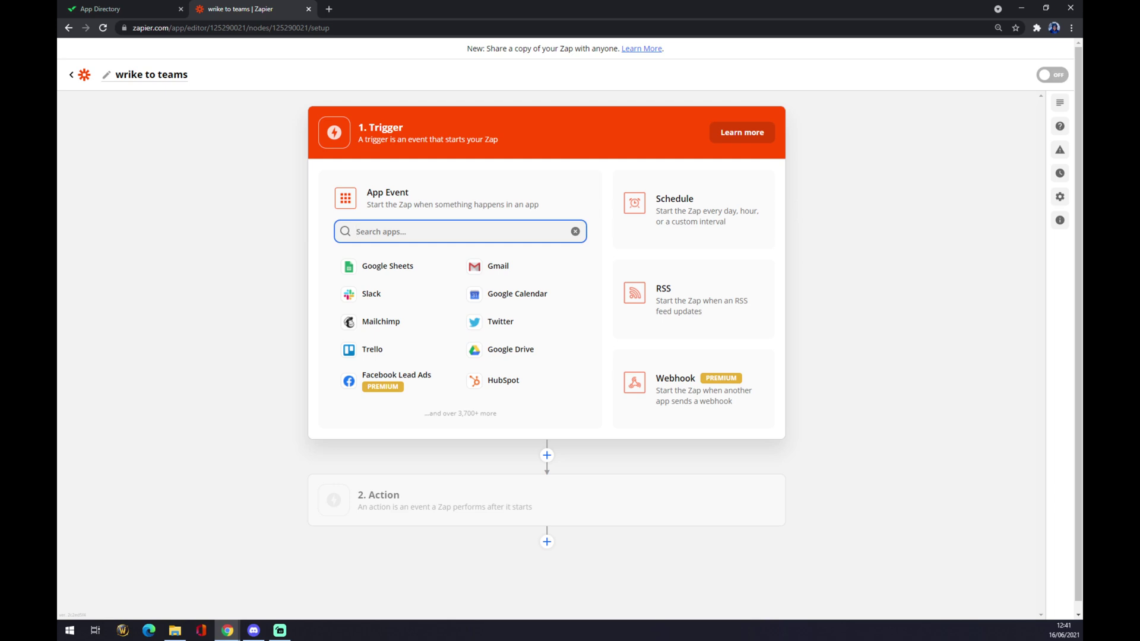
text(wrike)
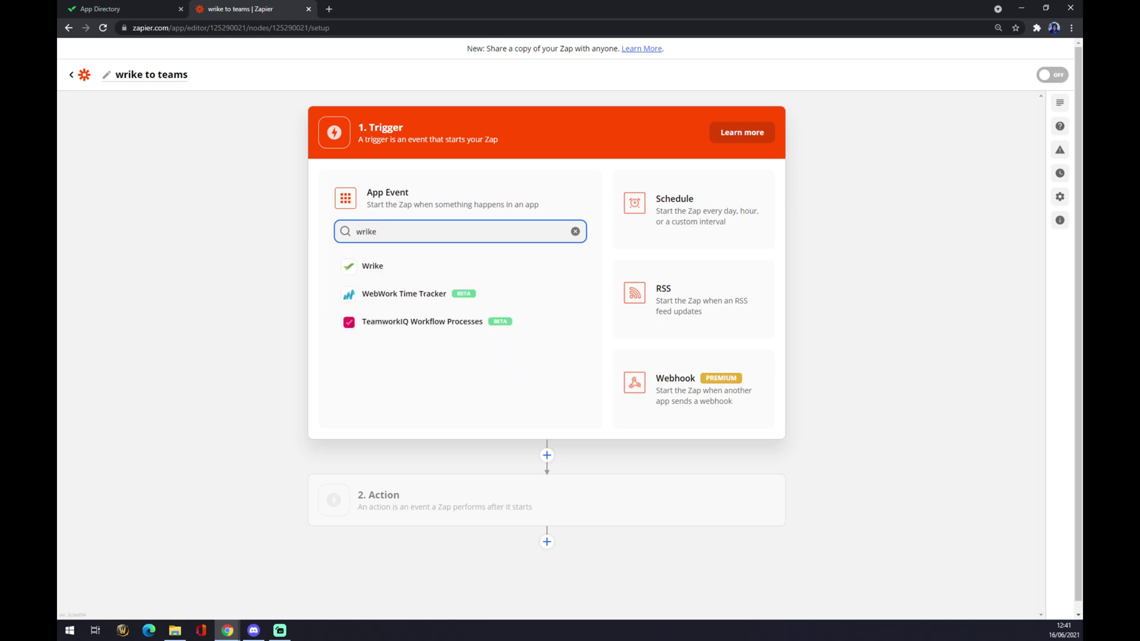
click(380, 261)
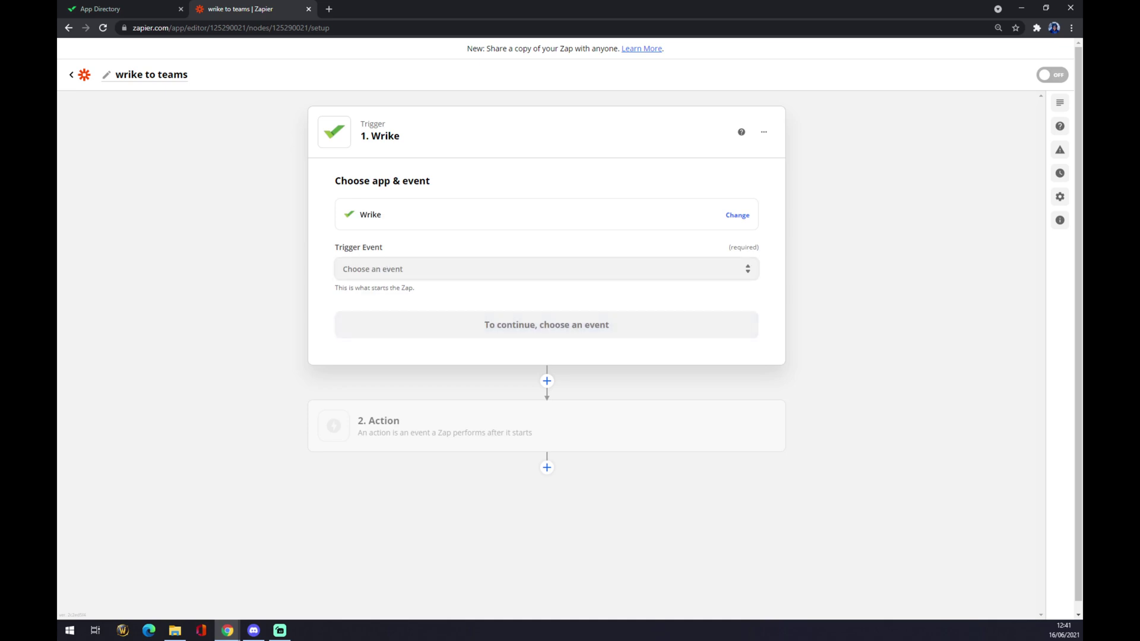
click(380, 269)
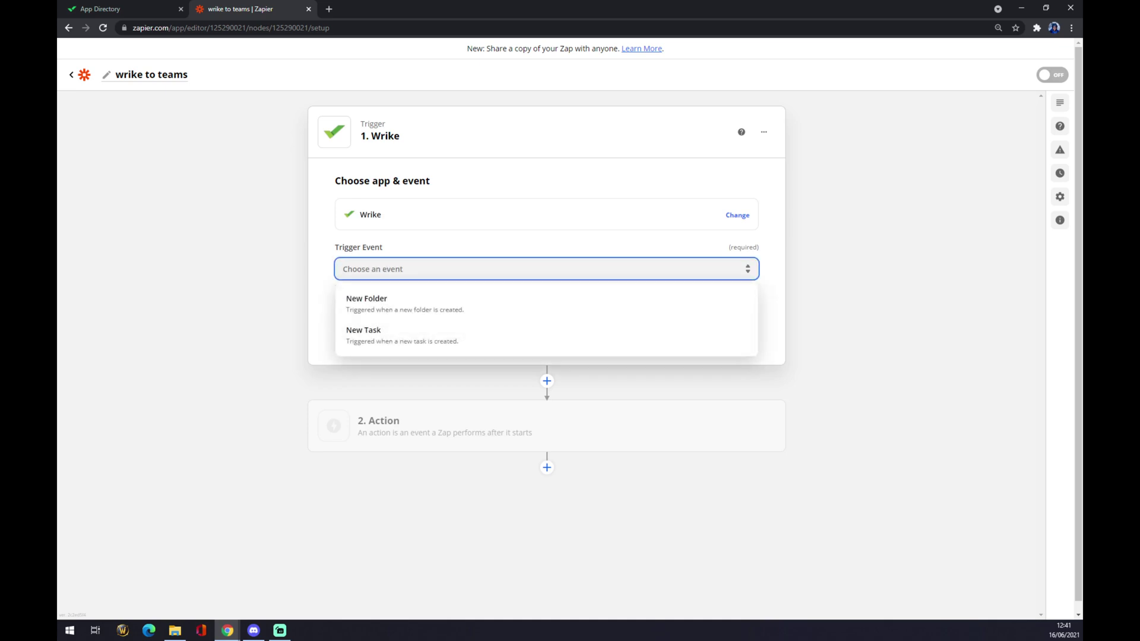
click(423, 341)
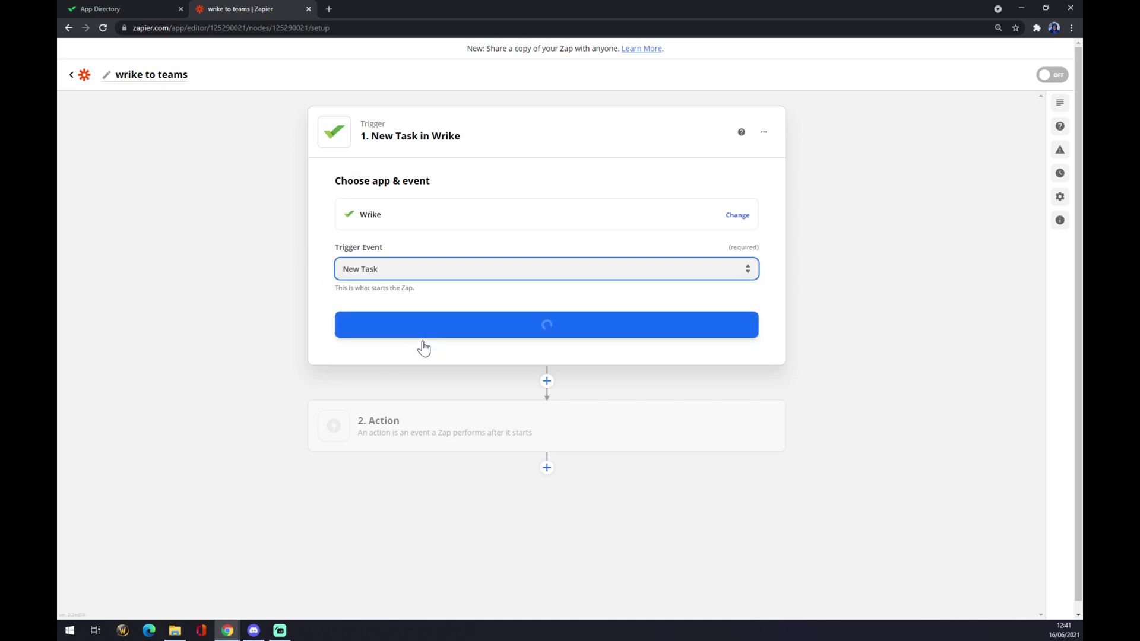
click(392, 269)
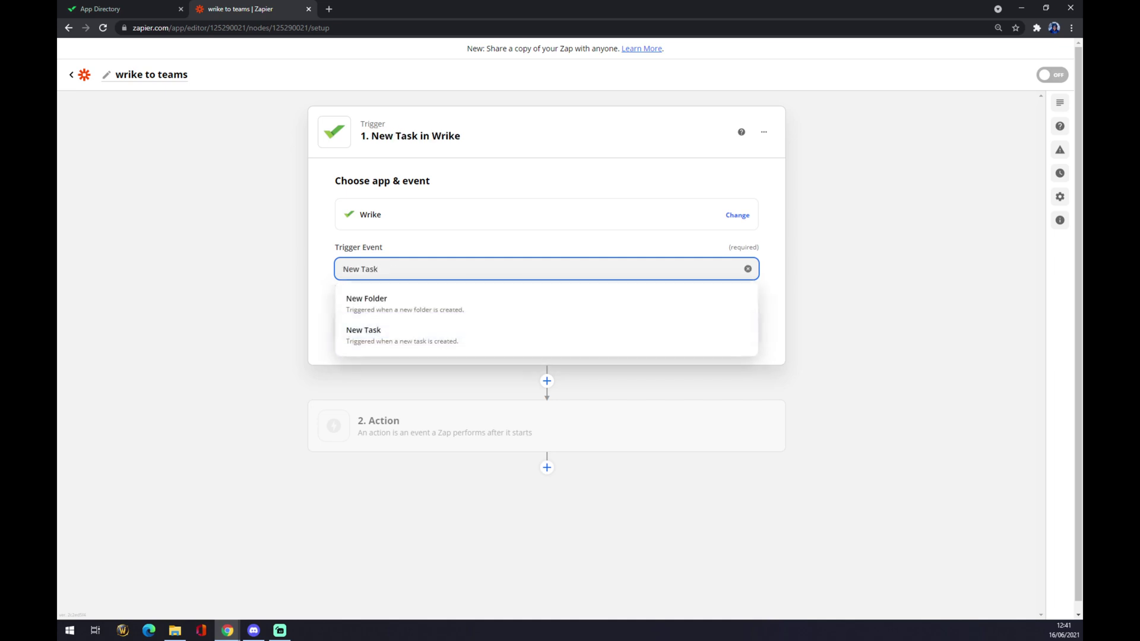
click(376, 302)
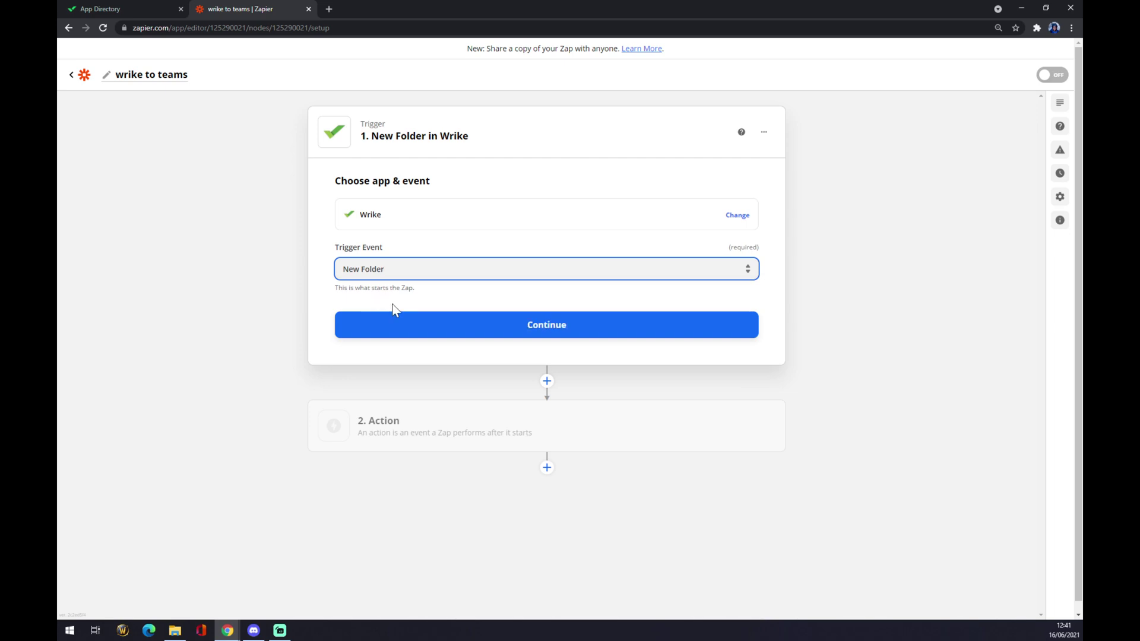
Step: Connect the existing Wrike account to the trigger
click(460, 331)
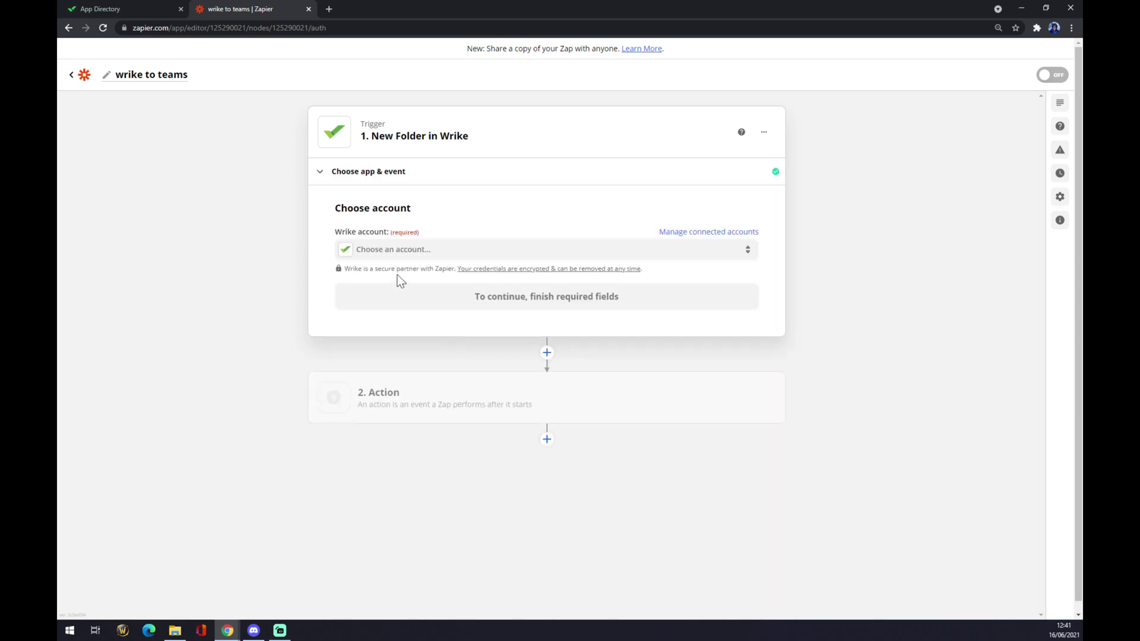
click(395, 258)
click(416, 339)
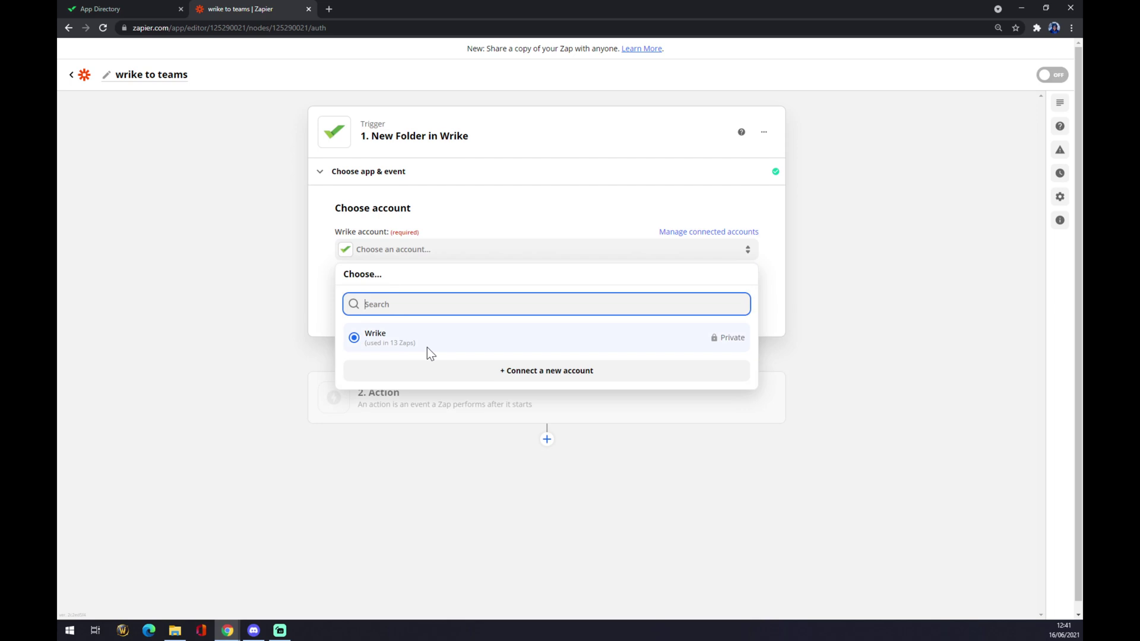
click(421, 343)
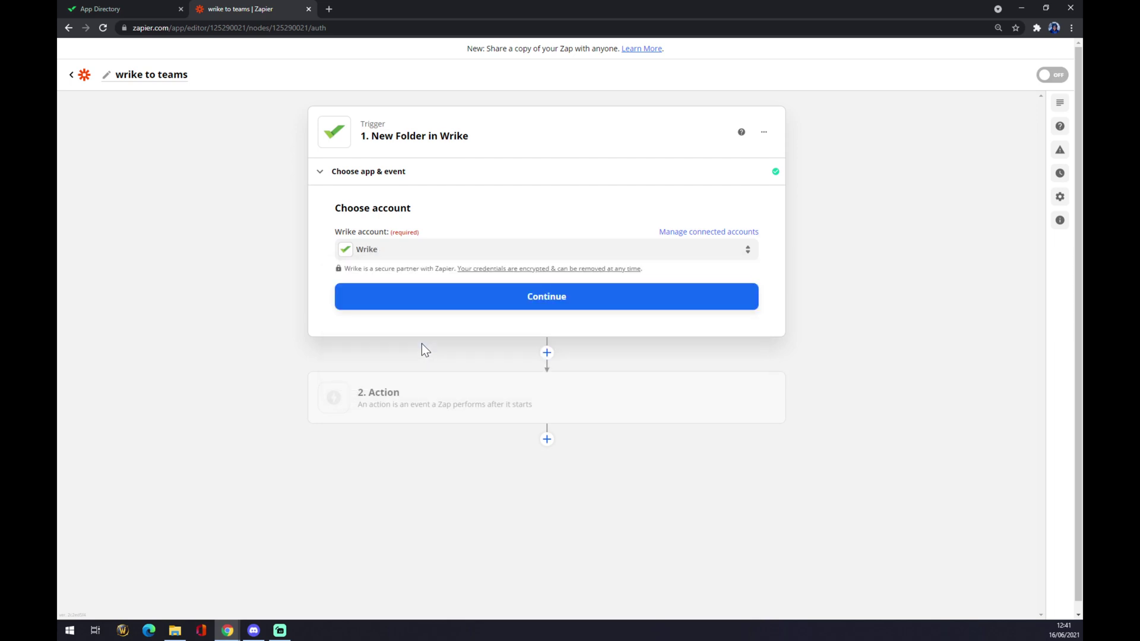
Step: Have the trigger watch the Root folder and finish its setup
click(425, 315)
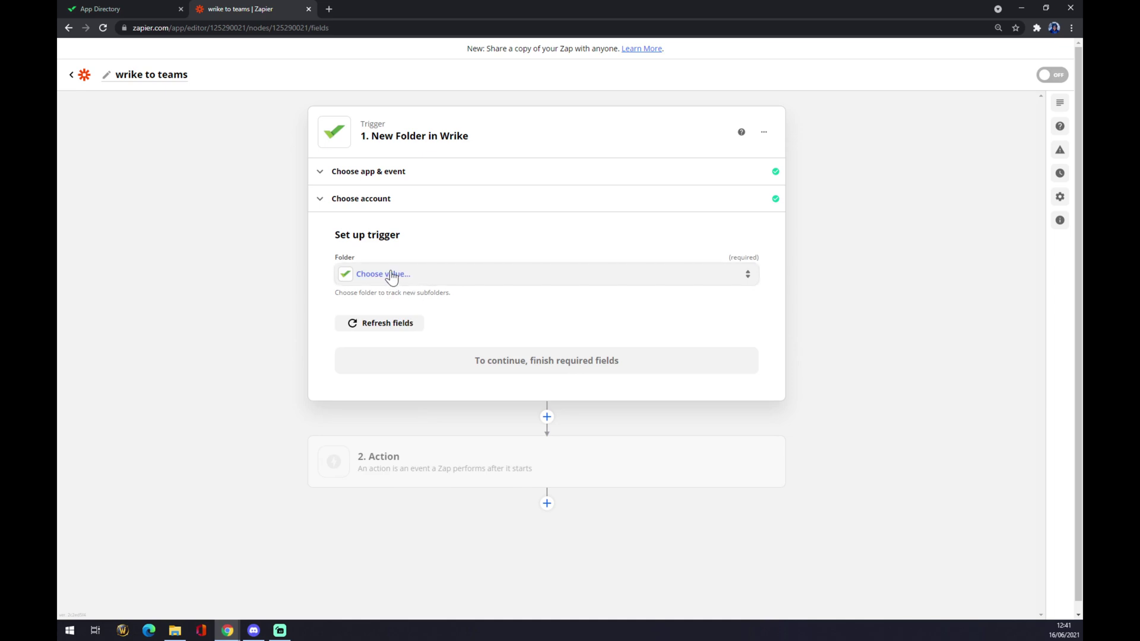
click(390, 276)
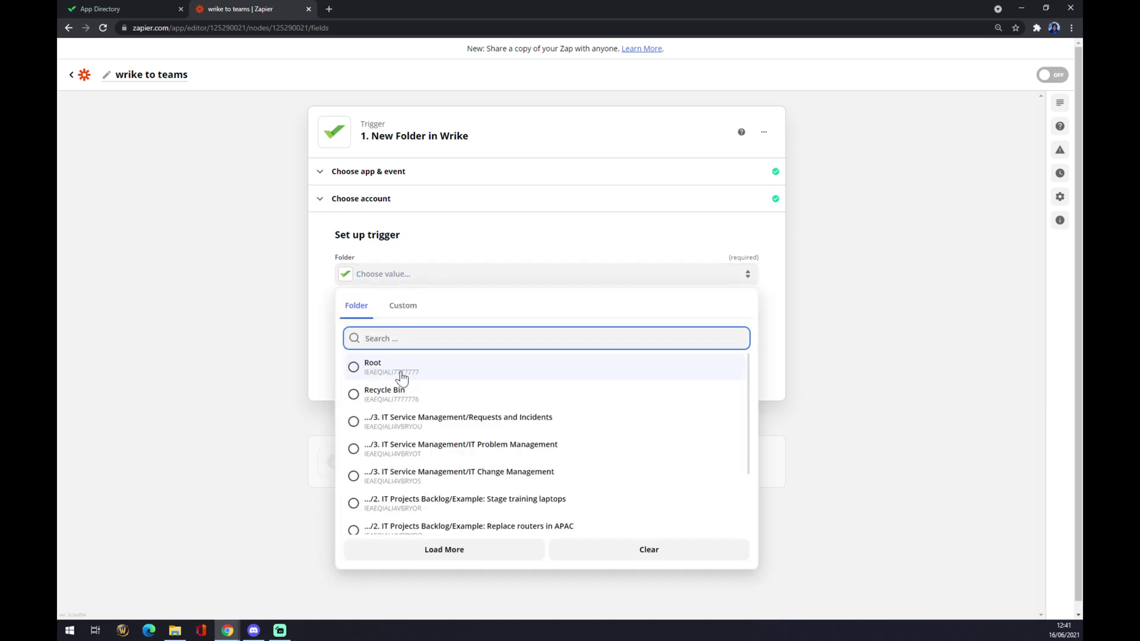
click(400, 373)
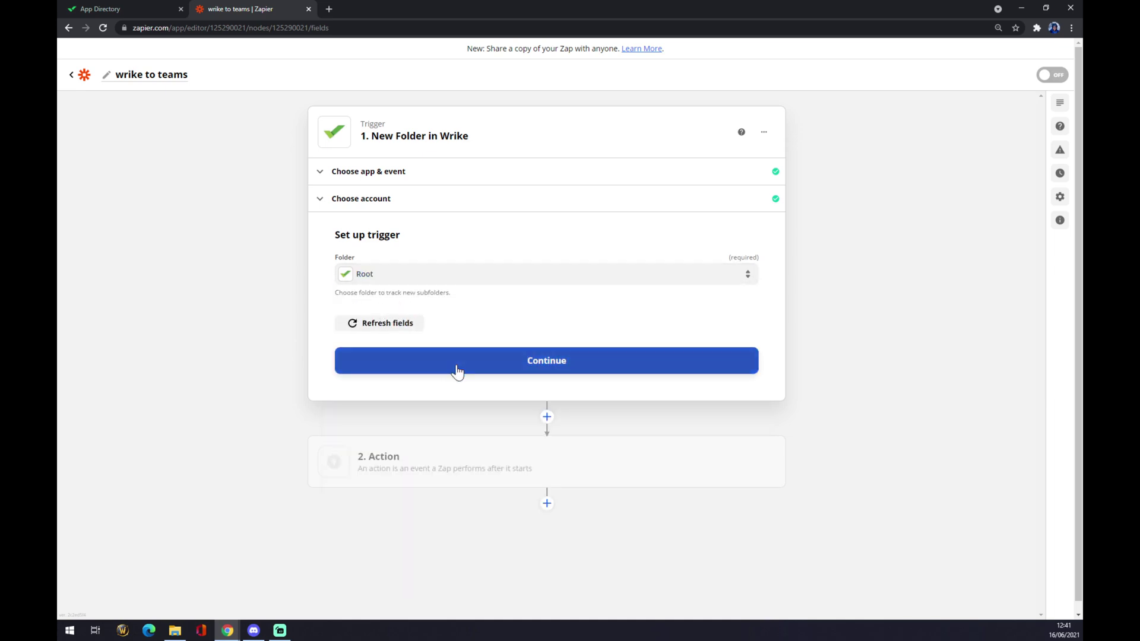
click(457, 371)
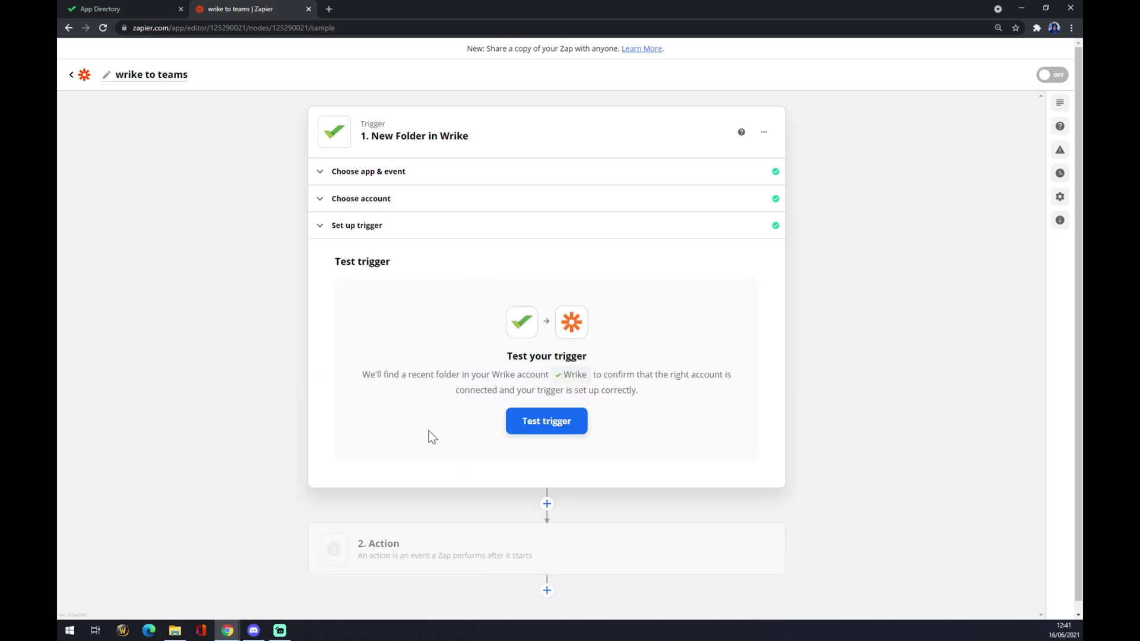
click(409, 549)
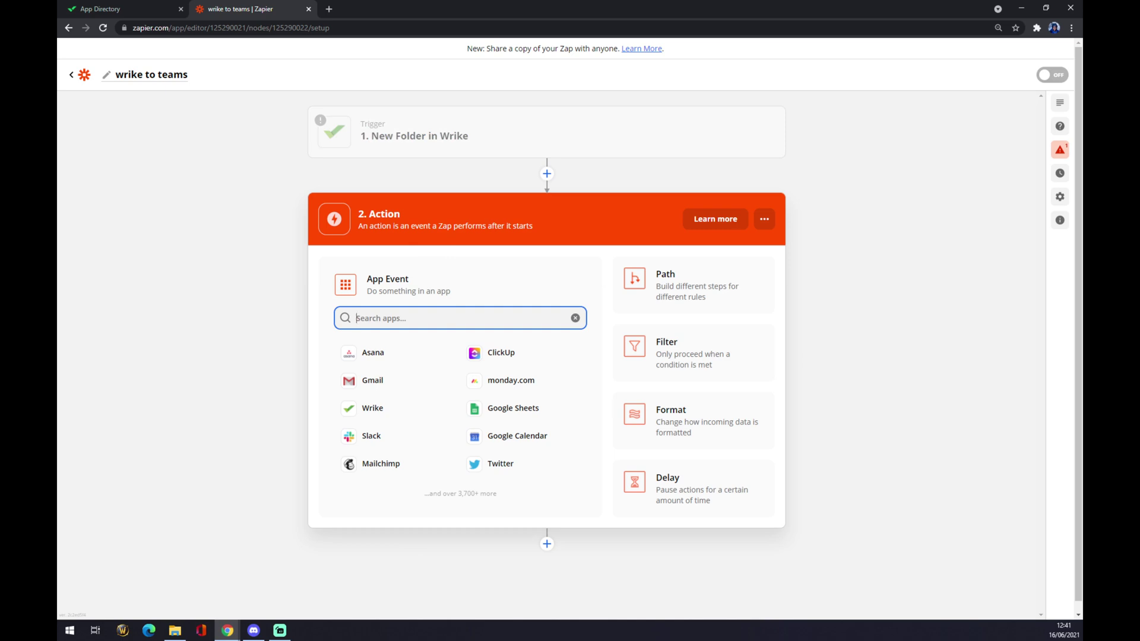
Step: Make the action Microsoft Teams Create Channel and continue to the Teams account section
text(teams)
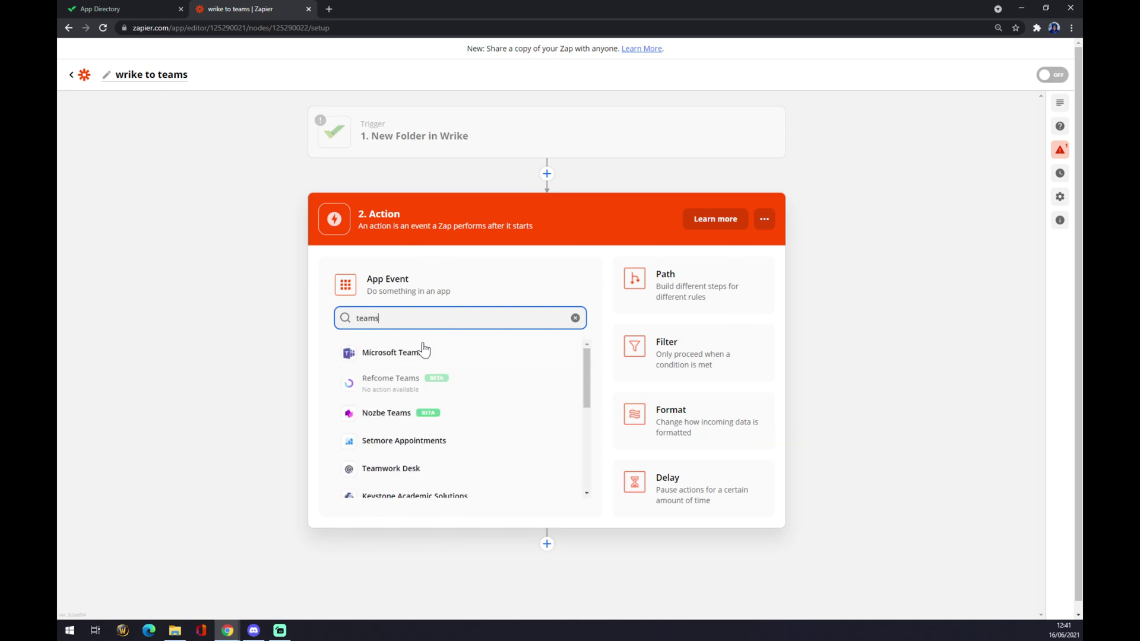
click(423, 352)
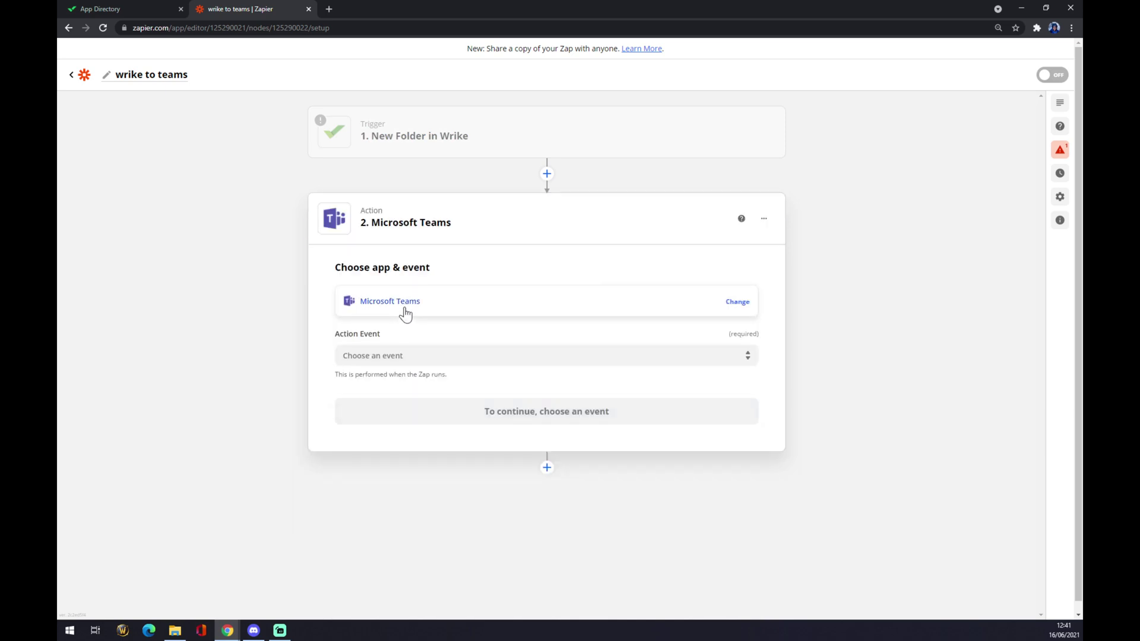
click(408, 355)
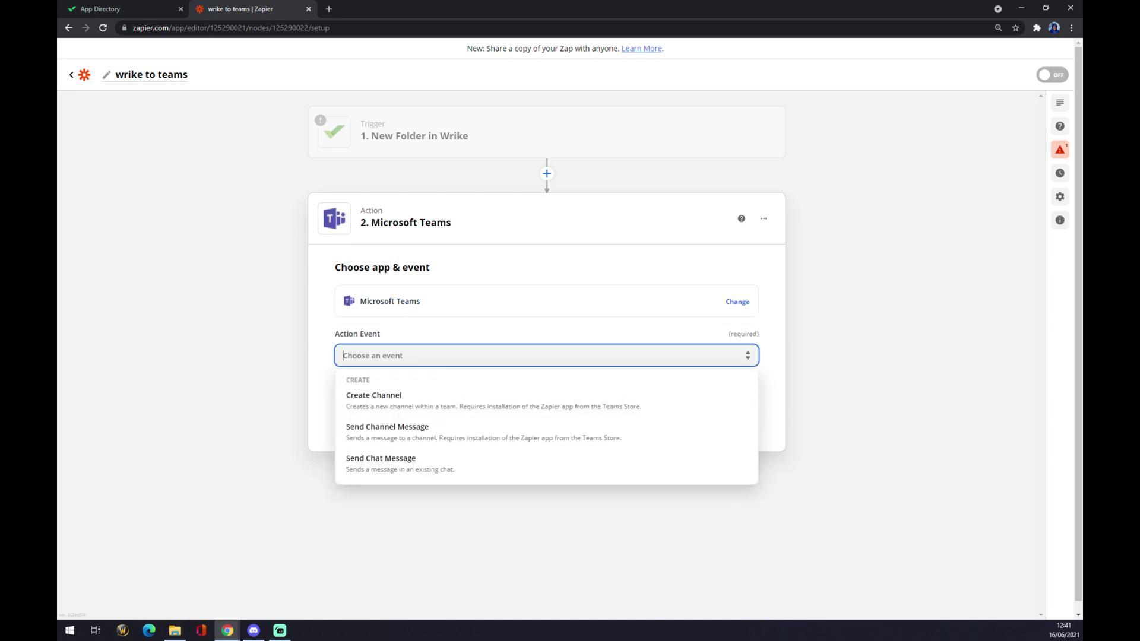
click(403, 408)
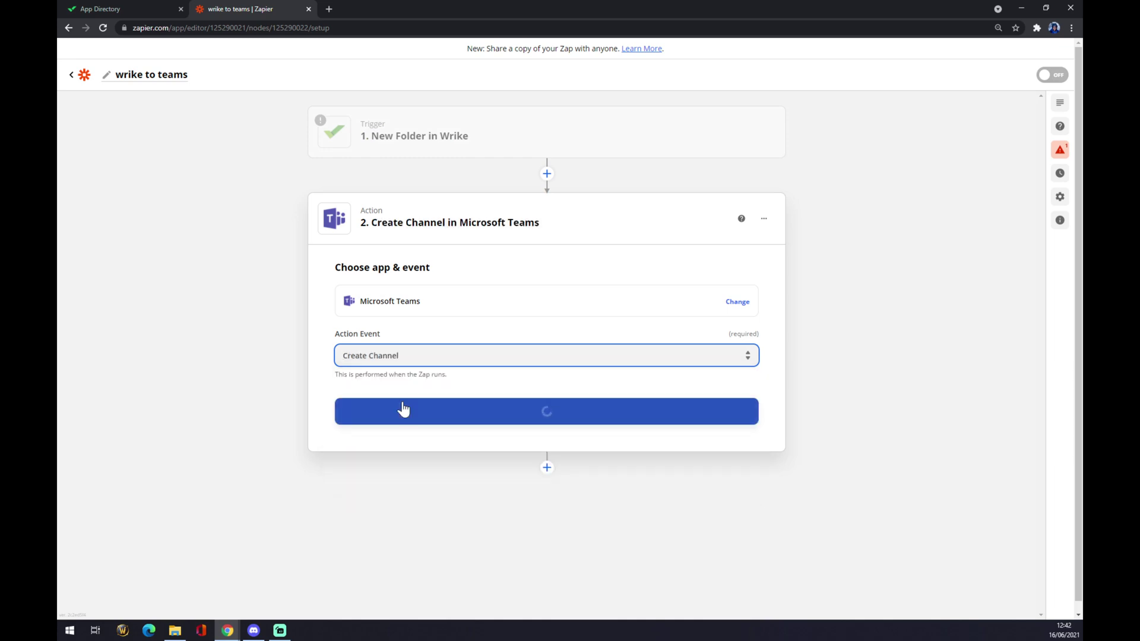
click(405, 409)
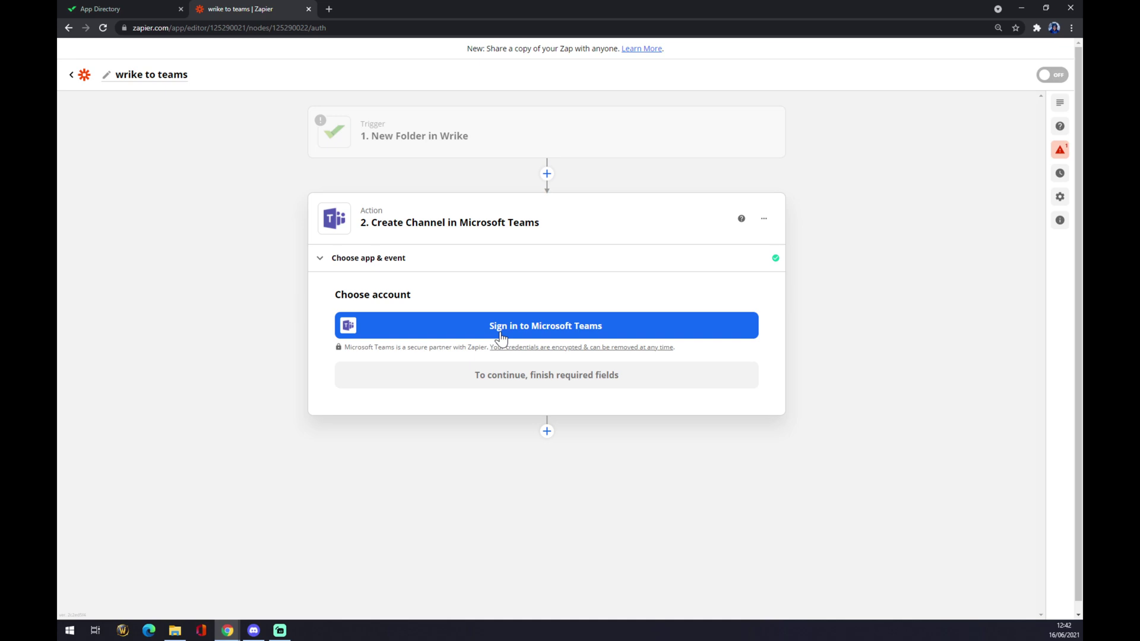
click(501, 337)
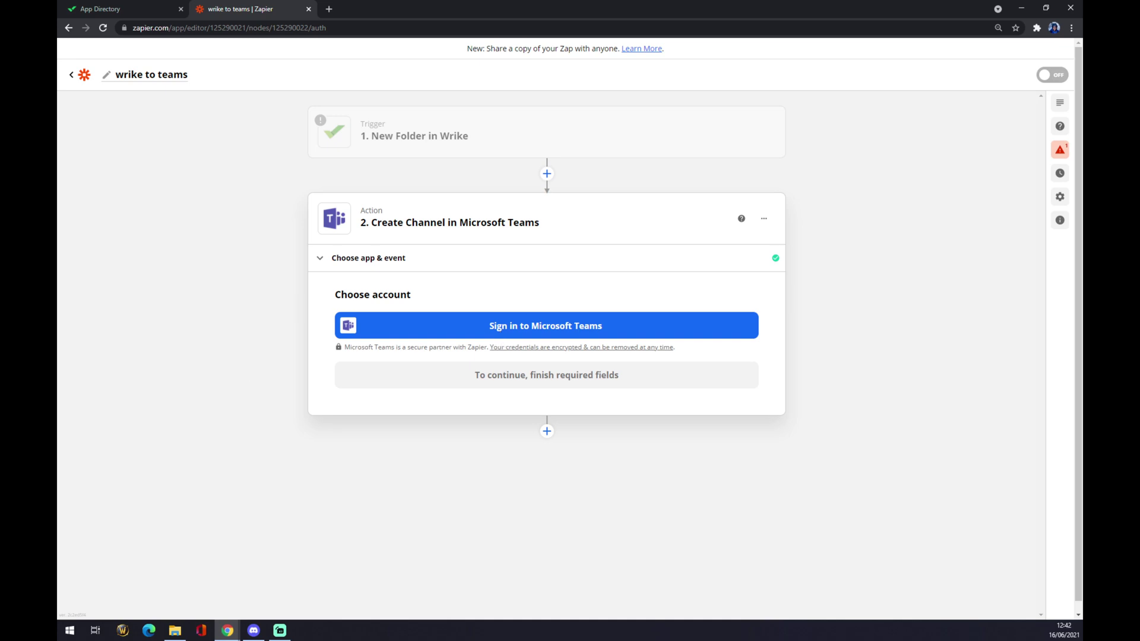